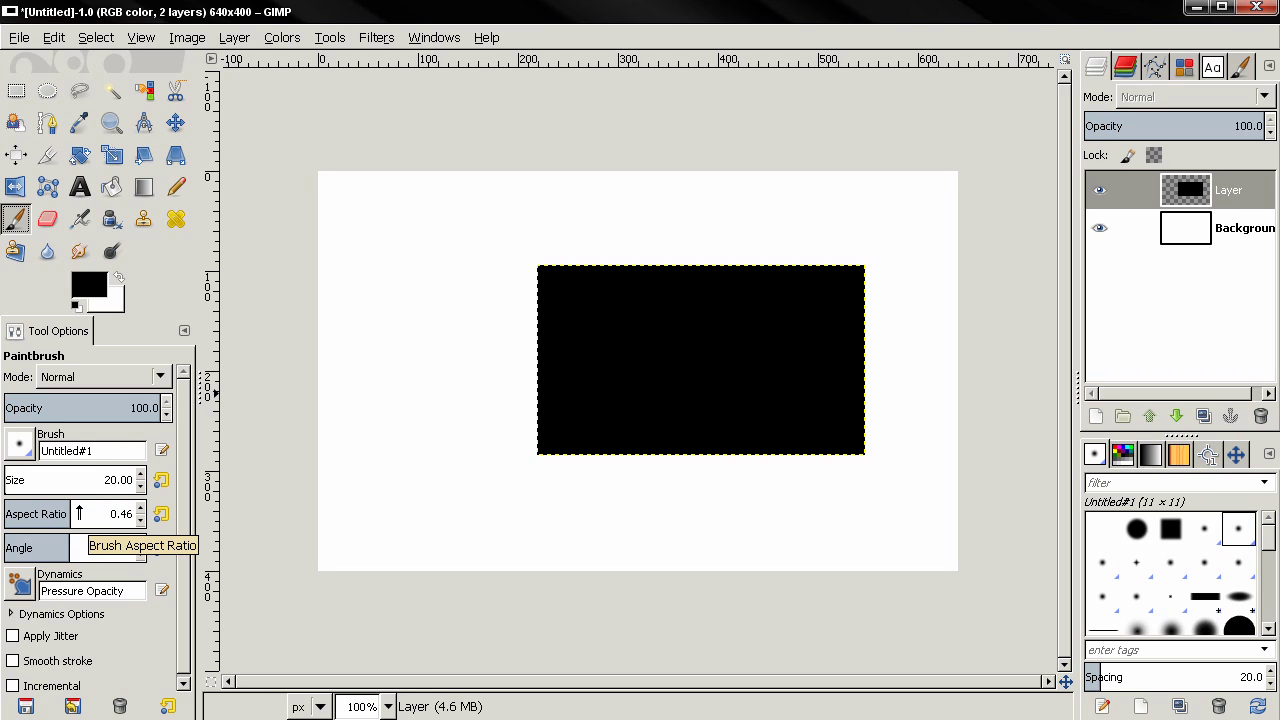
# Drag the paintbrush Aspect Ratio slider through several values, then reset it to 0.00.
pyautogui.moveTo(80, 513); pyautogui.dragTo(76, 513)
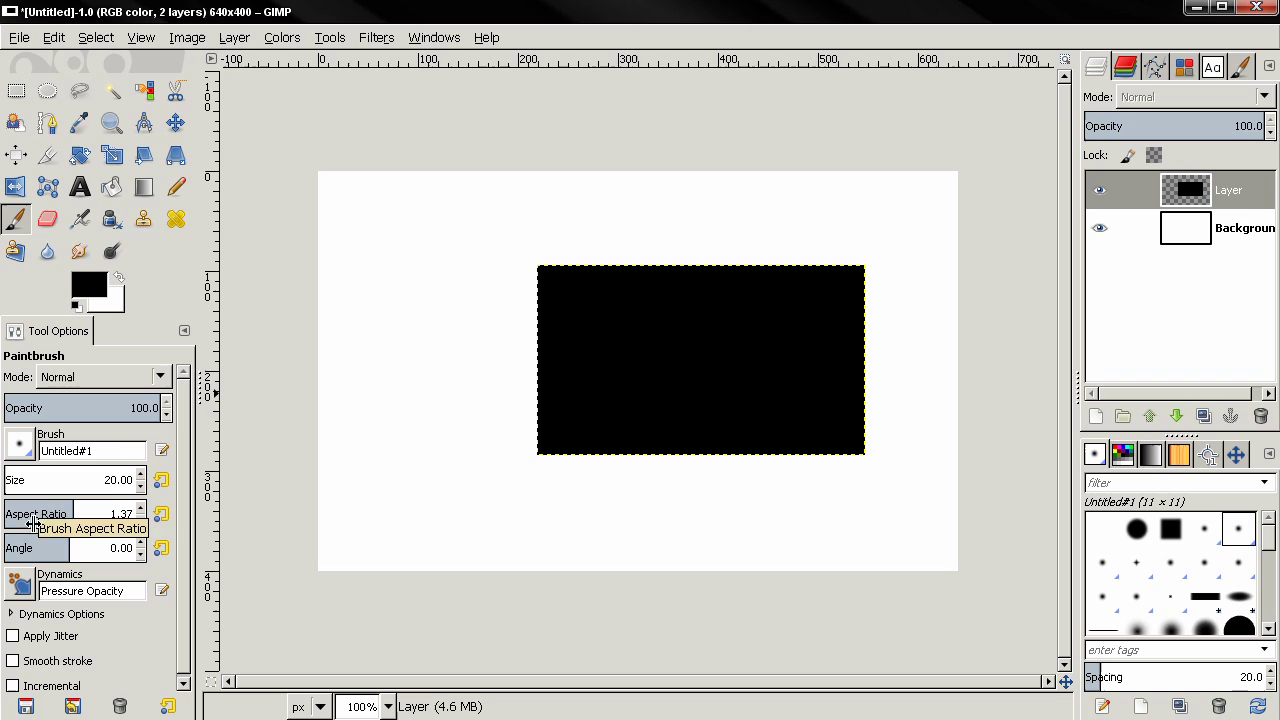
pyautogui.click(40, 514)
pyautogui.moveTo(40, 514)
pyautogui.mouseDown()
pyautogui.moveTo(70, 514)
pyautogui.moveTo(18, 514)
pyautogui.moveTo(79, 514)
pyautogui.moveTo(37, 514)
pyautogui.mouseUp()
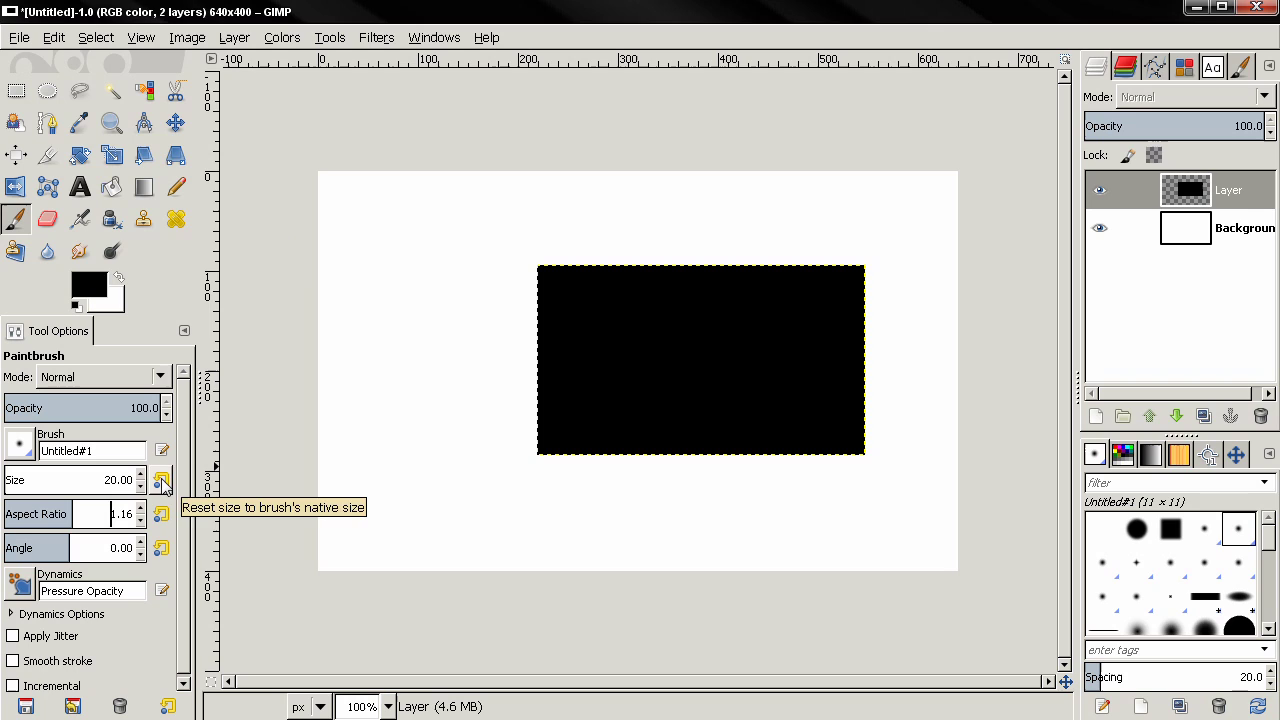
pyautogui.click(161, 513)
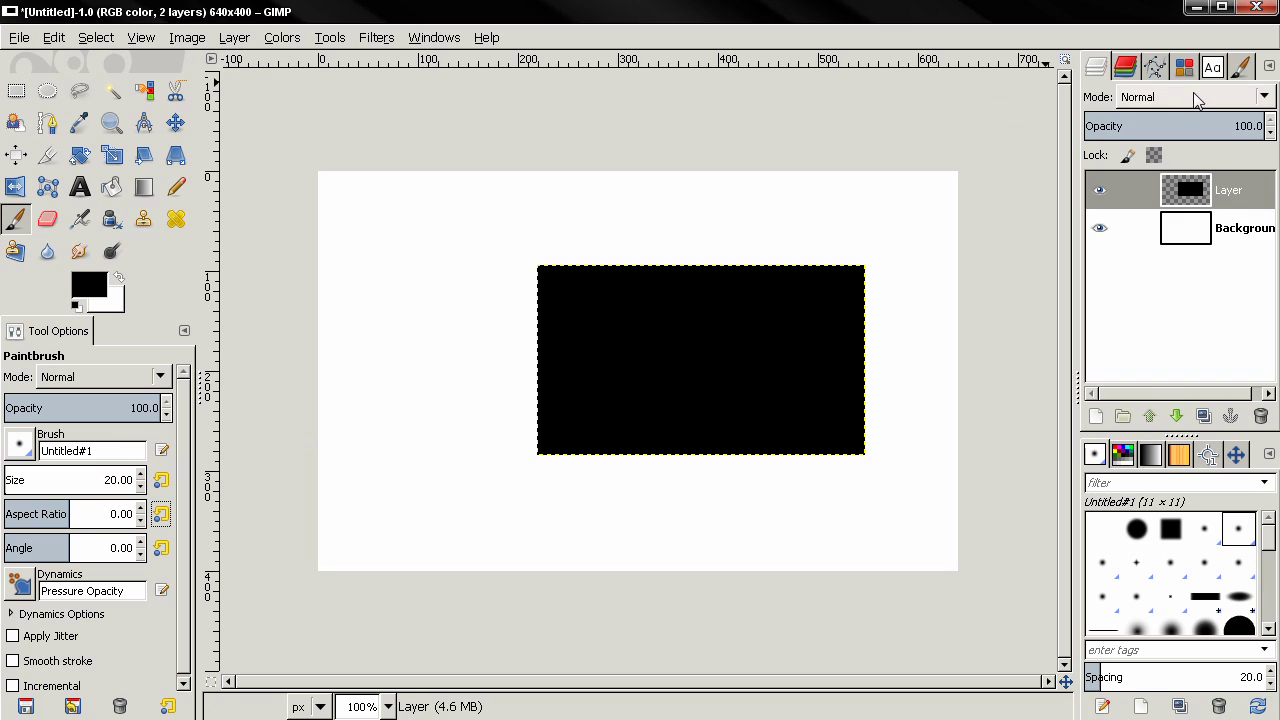
pyautogui.click(1197, 97)
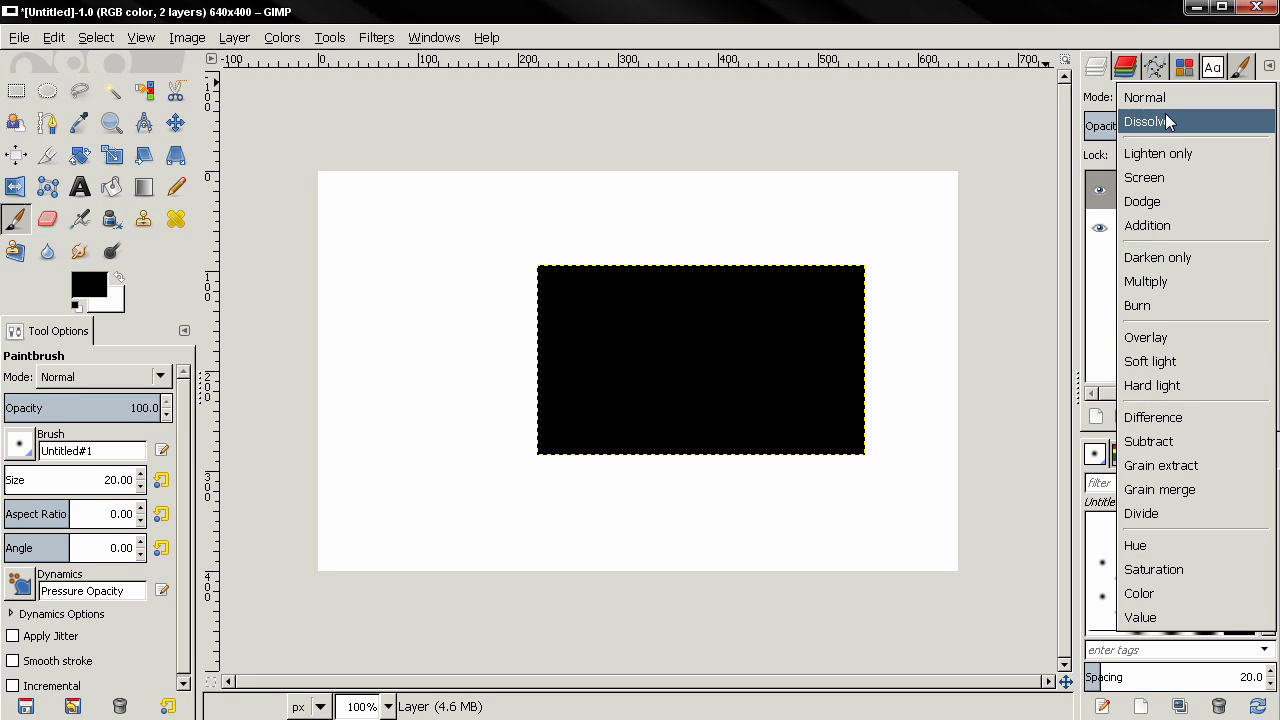
pyautogui.click(1160, 95)
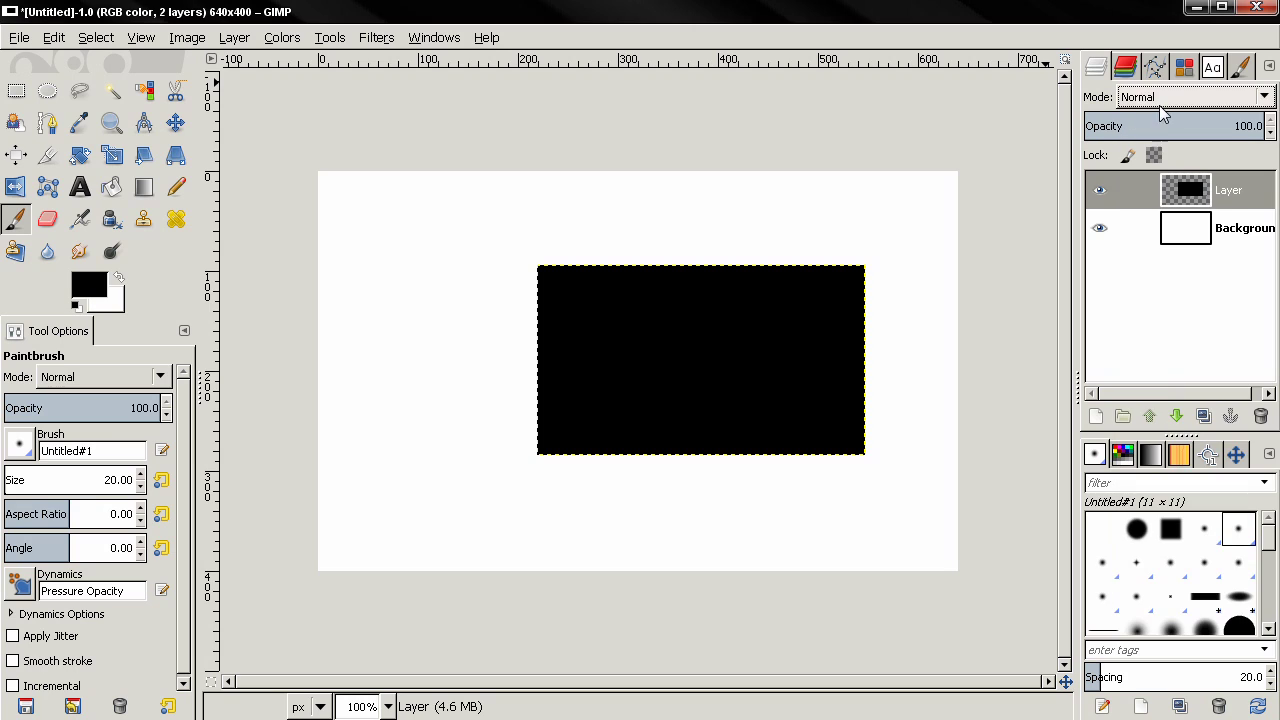
# Make 'Layer' the active layer and bring up the Windows menu.
pyautogui.click(1190, 195)
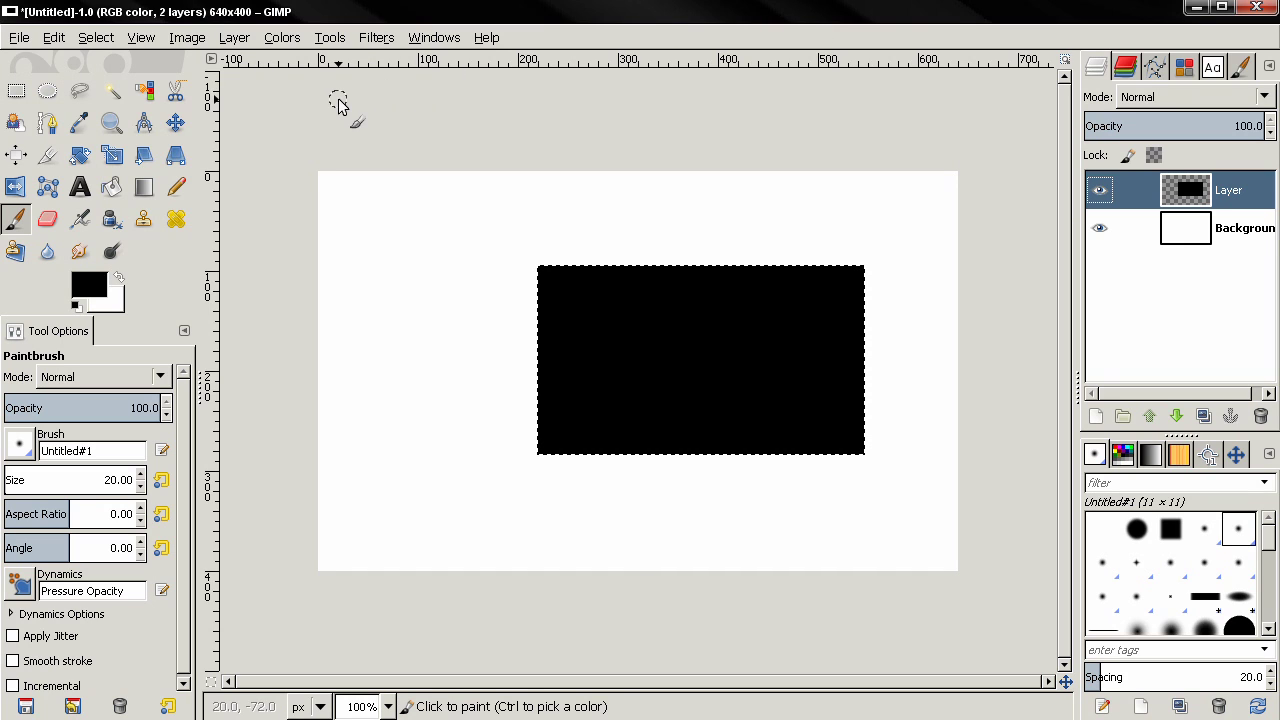
pyautogui.click(430, 38)
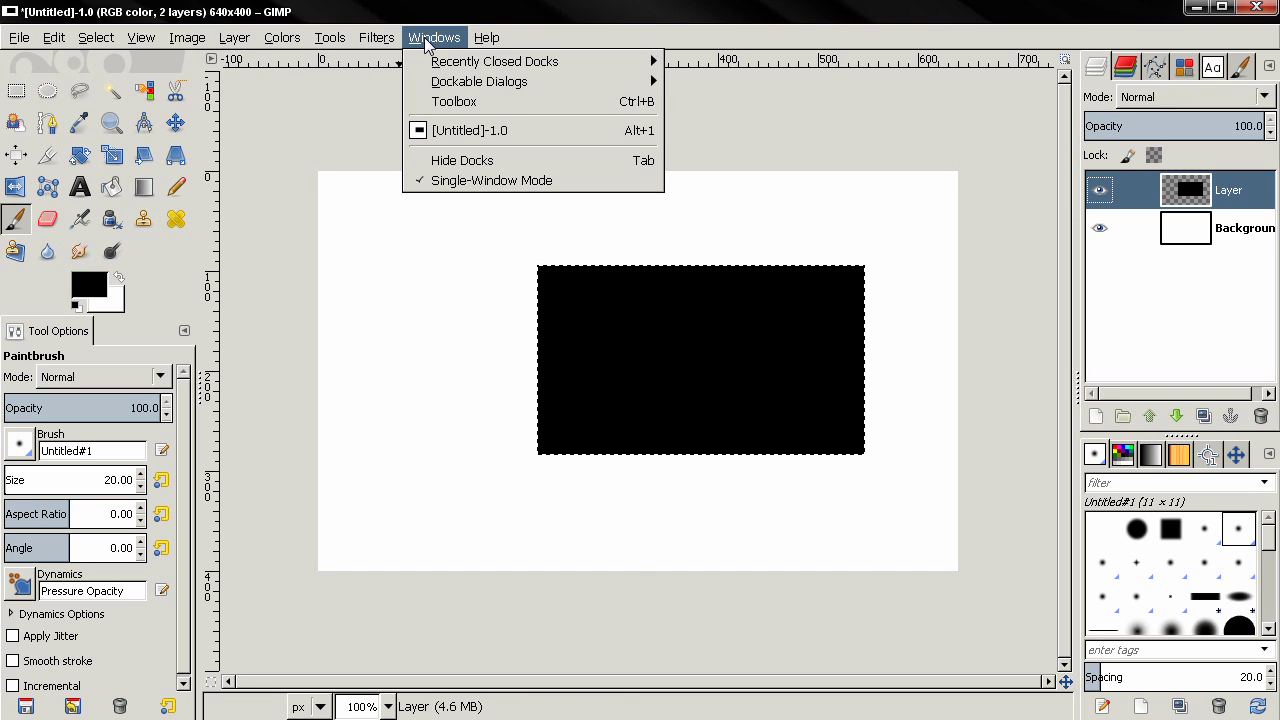
# Turn off Single-Window Mode, close the toolbox, and restore it from Recently Closed Docks.
pyautogui.click(480, 181)
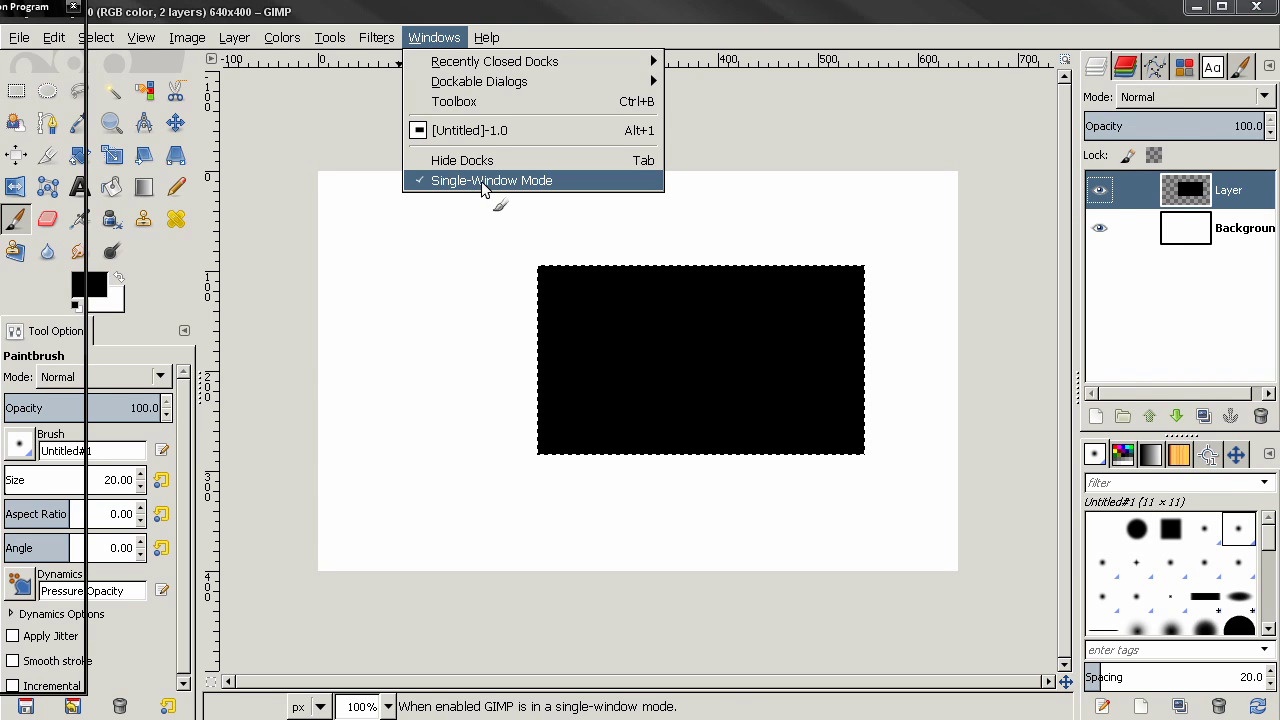
pyautogui.moveTo(26, 24); pyautogui.dragTo(102, 38)
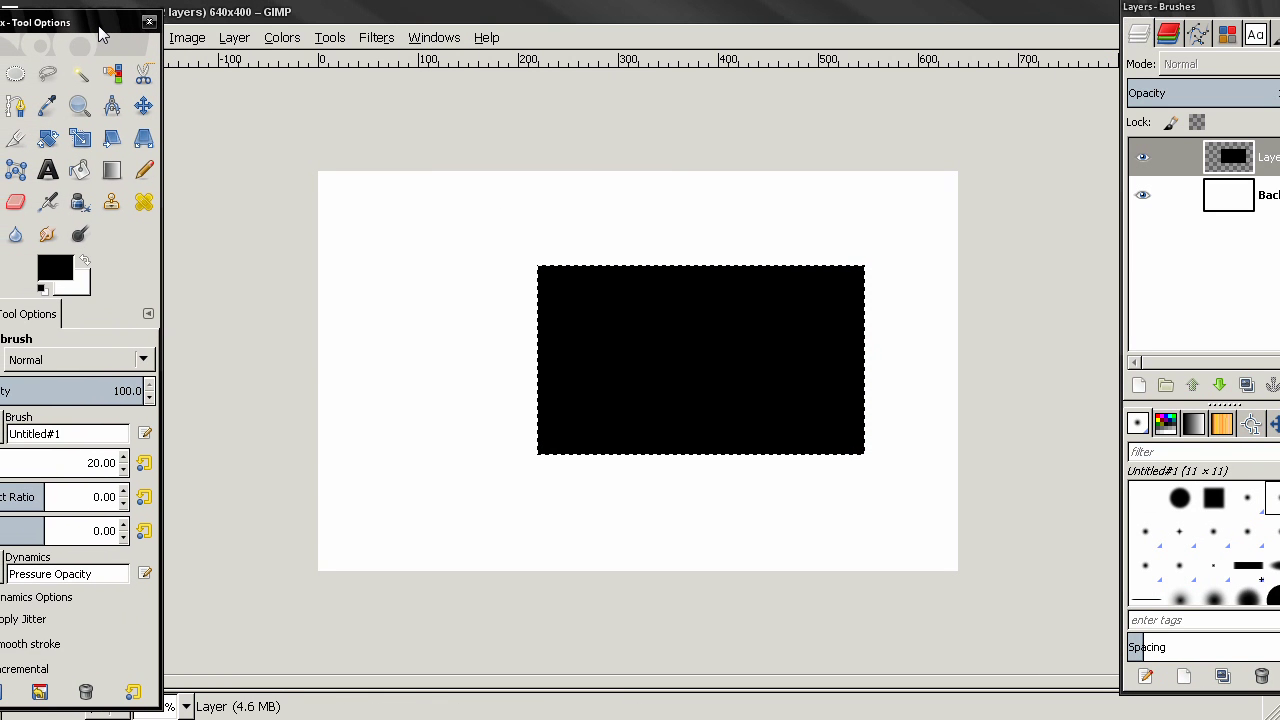
pyautogui.click(149, 21)
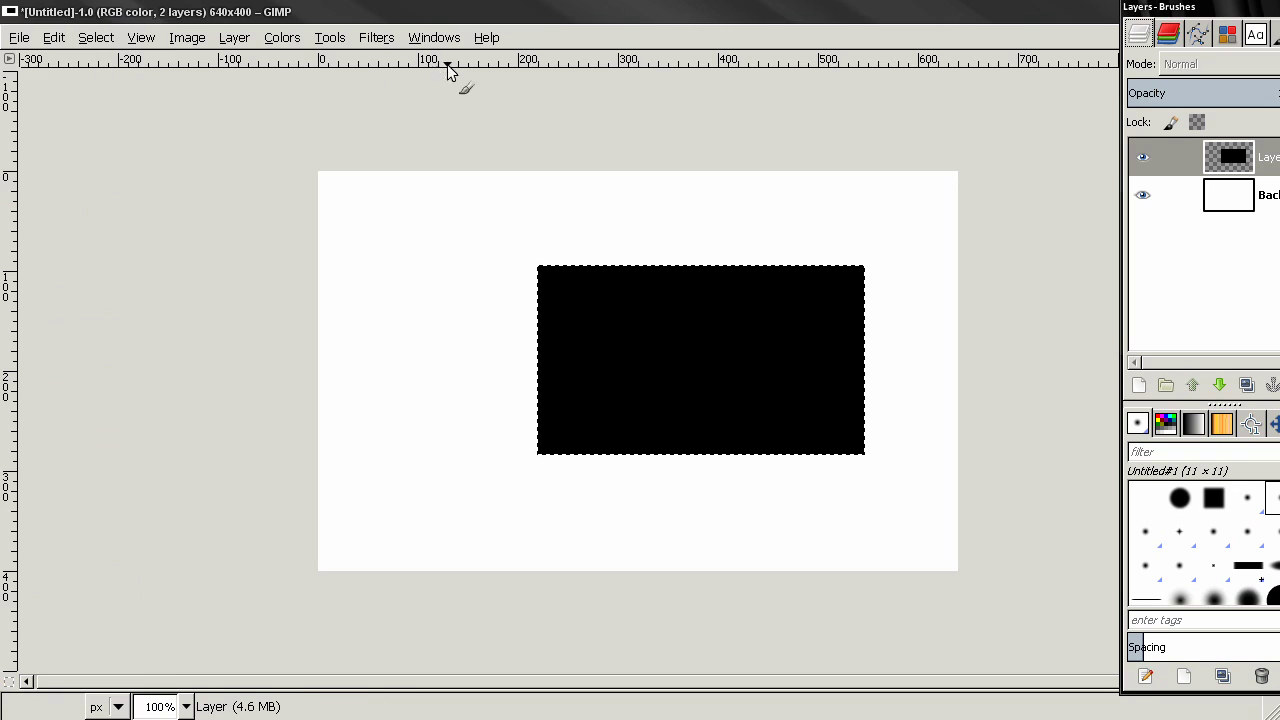
pyautogui.click(435, 40)
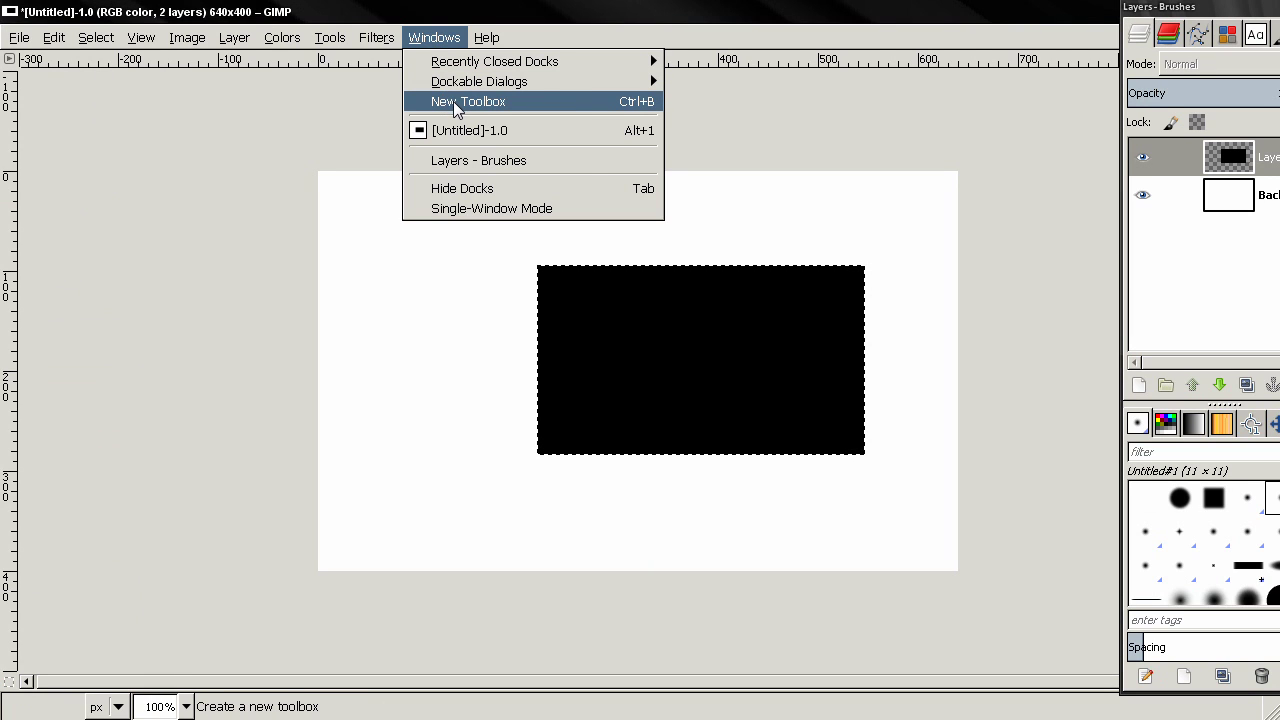
pyautogui.moveTo(480, 72)
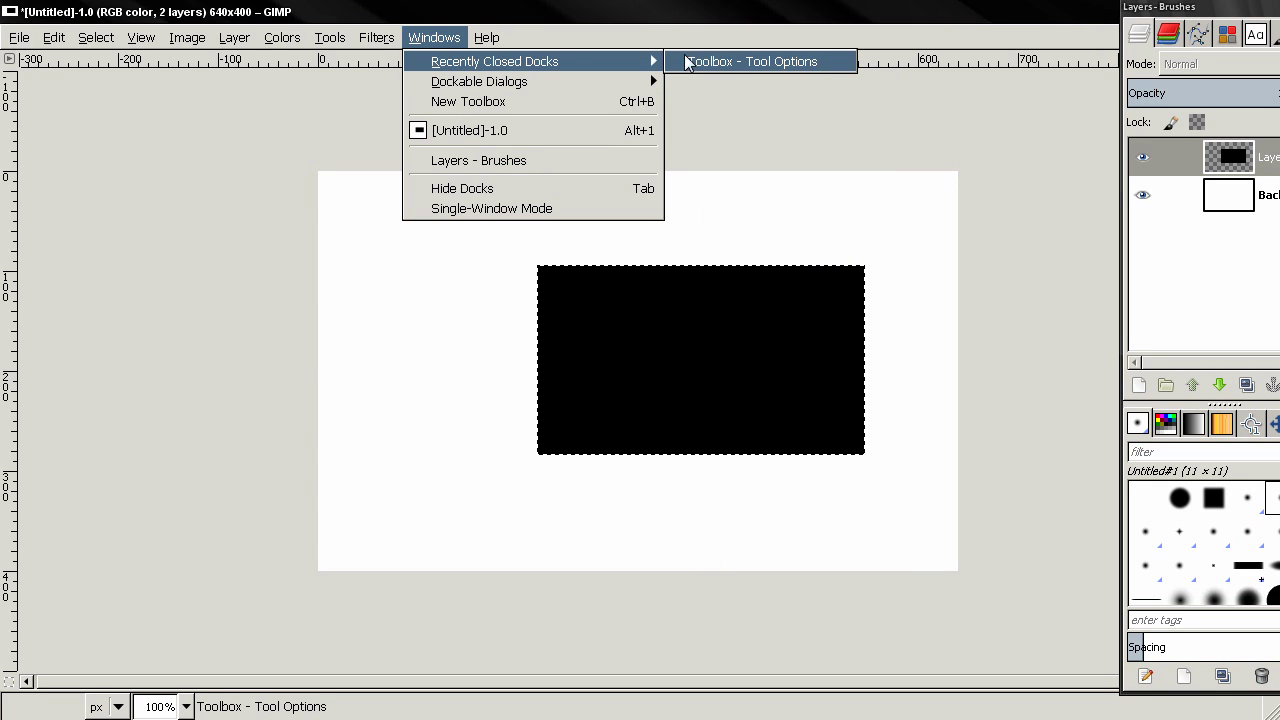
pyautogui.click(745, 62)
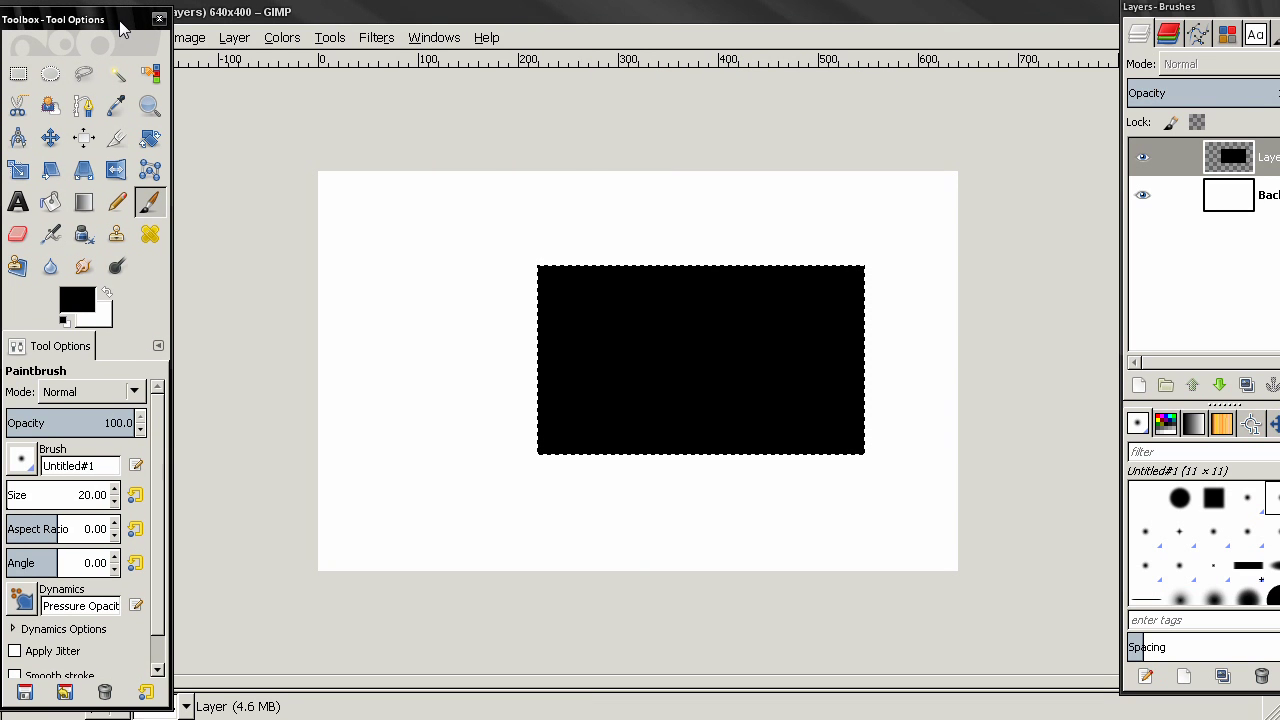
# Hide all docks via Windows > Hide Docks, then bring them back with Tab.
pyautogui.click(451, 44)
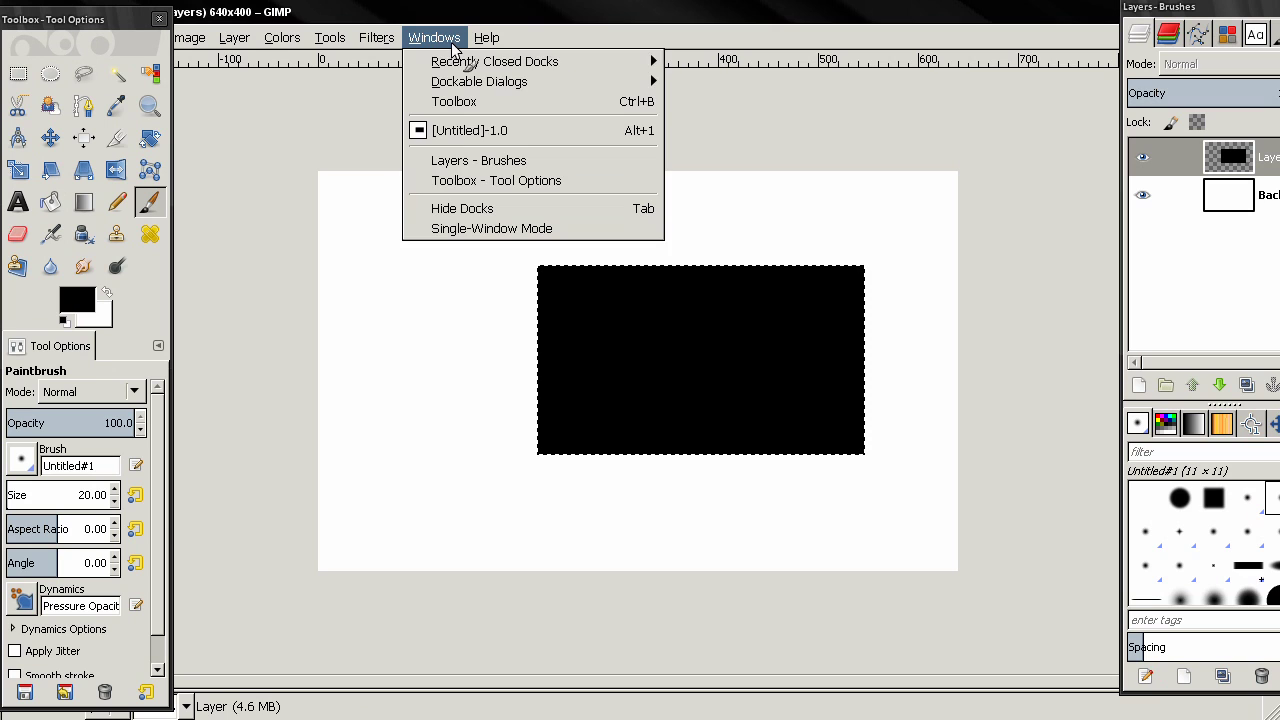
pyautogui.click(480, 211)
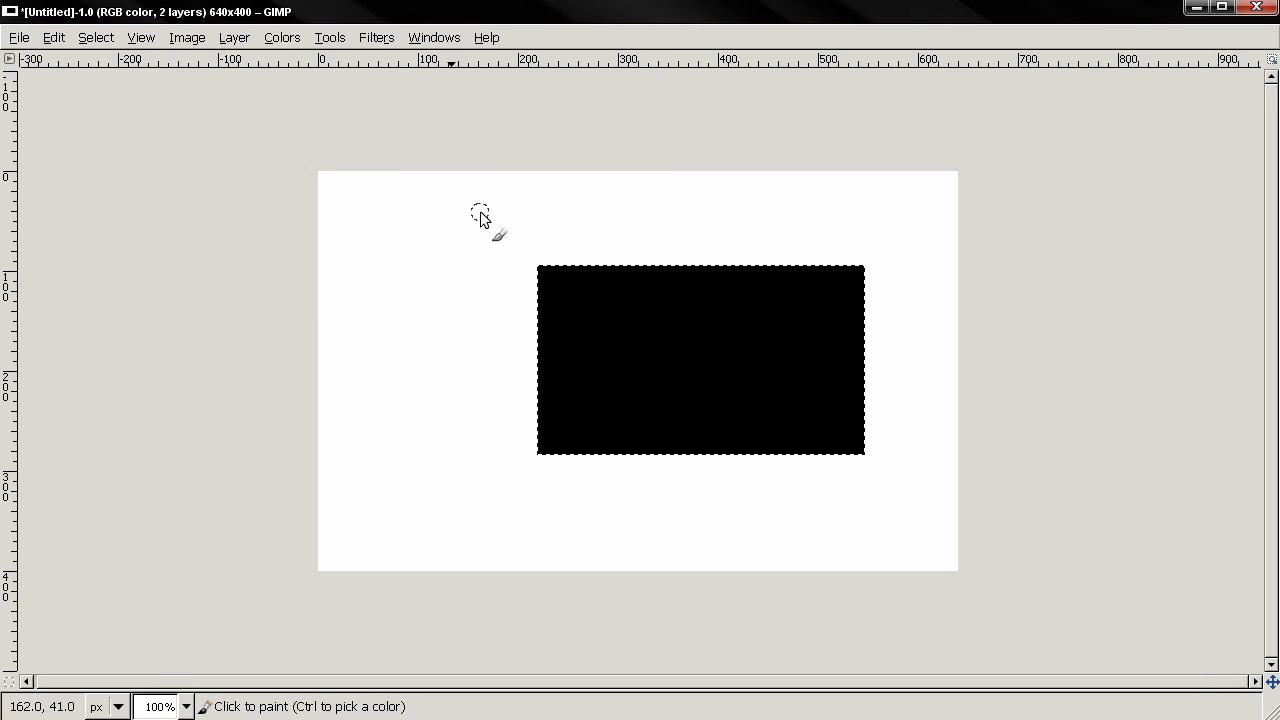
pyautogui.click(486, 36)
pyautogui.click(487, 18)
pyautogui.press('Tab')
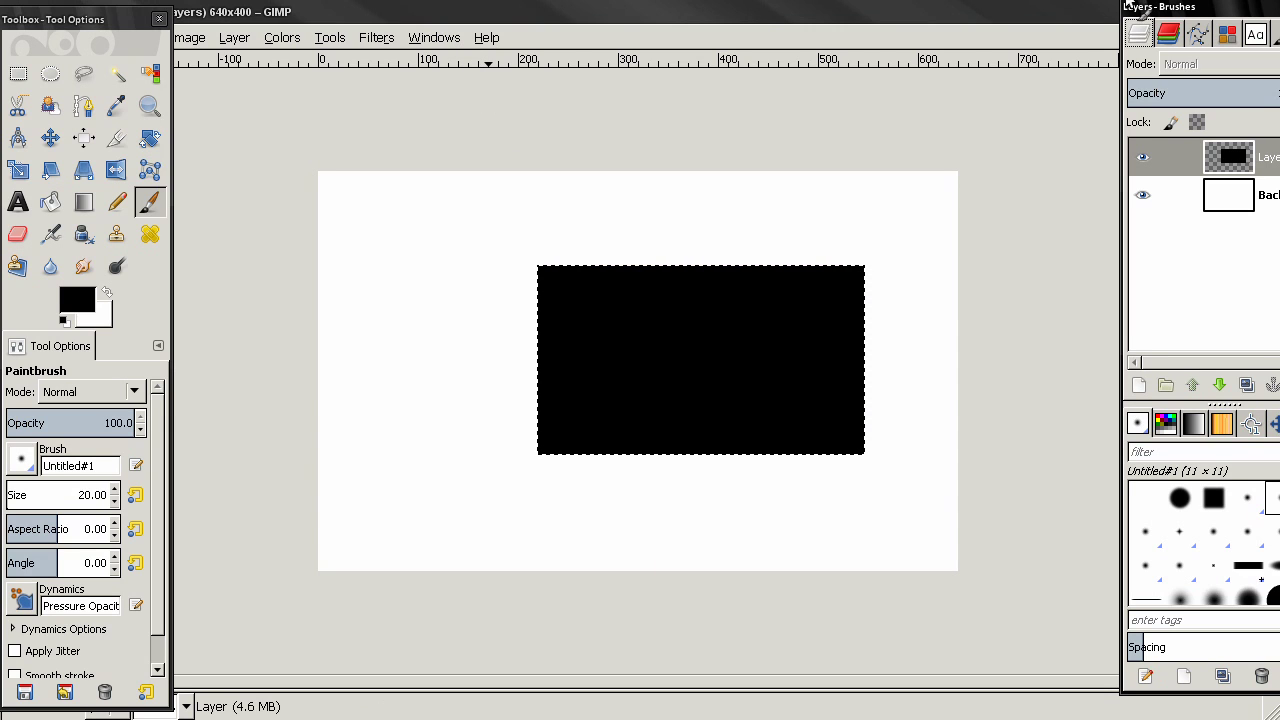
# Move and widen the Layers–Brushes dock, then create a new brush.
pyautogui.moveTo(1215, 12); pyautogui.dragTo(870, 29)
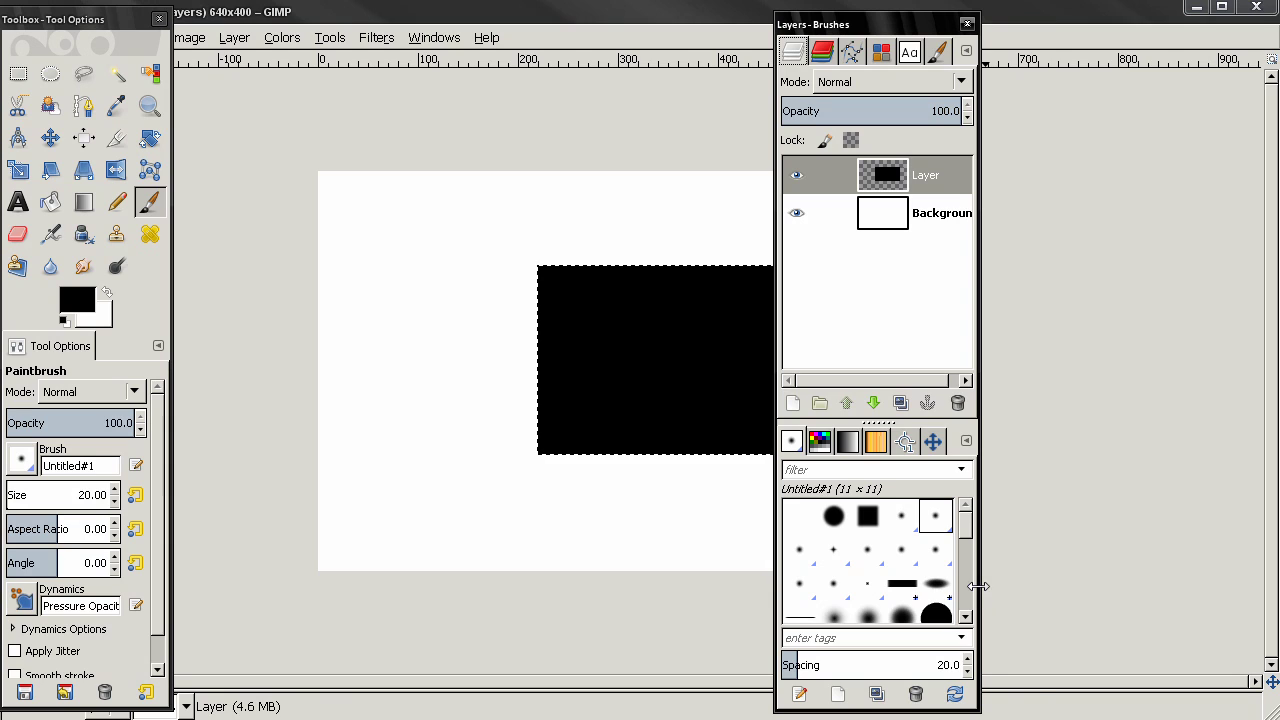
pyautogui.moveTo(980, 586); pyautogui.dragTo(1050, 581)
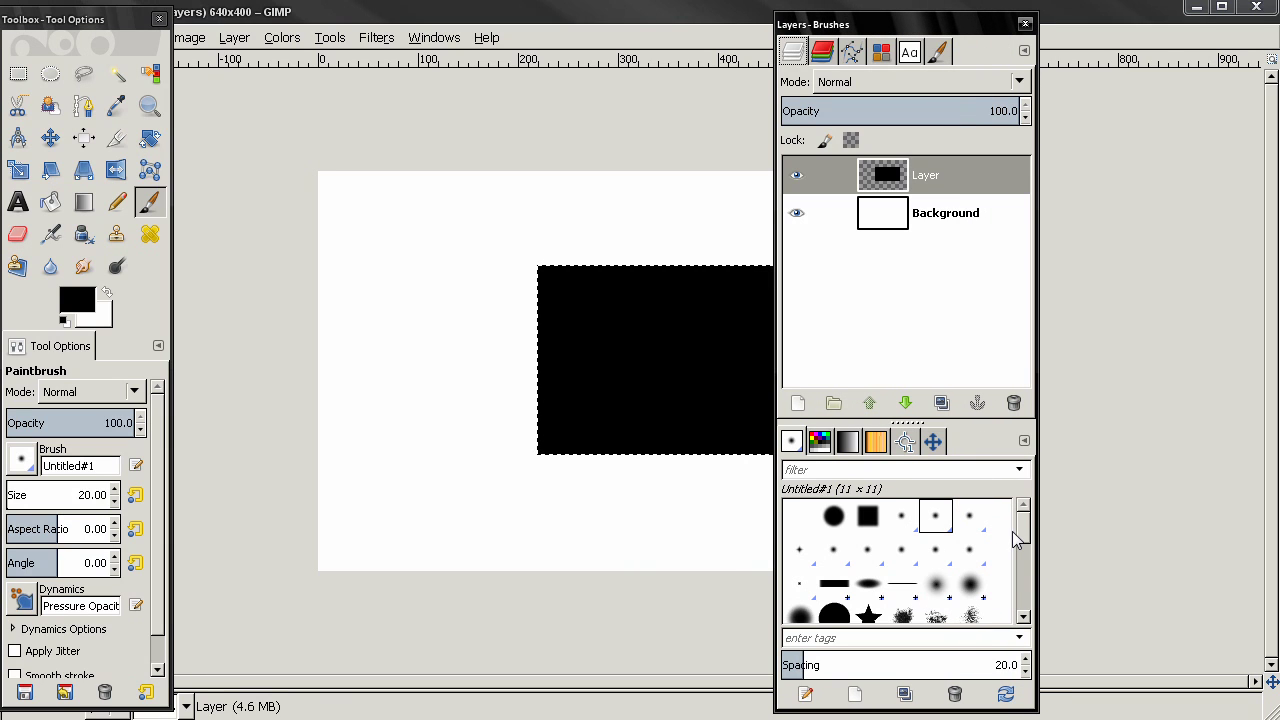
pyautogui.click(853, 695)
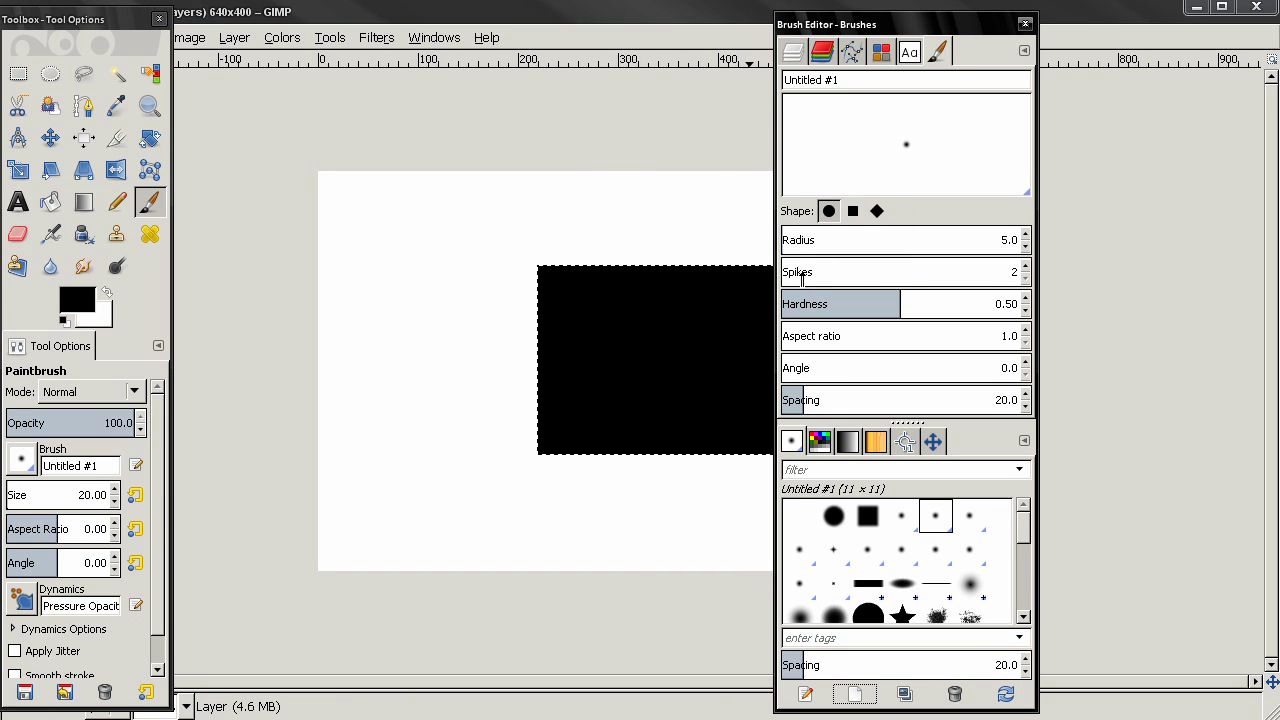
# Shape the new brush as a square with 5 spikes, radius 510.5 and hardness 0.95.
pyautogui.moveTo(801, 279); pyautogui.dragTo(910, 278)
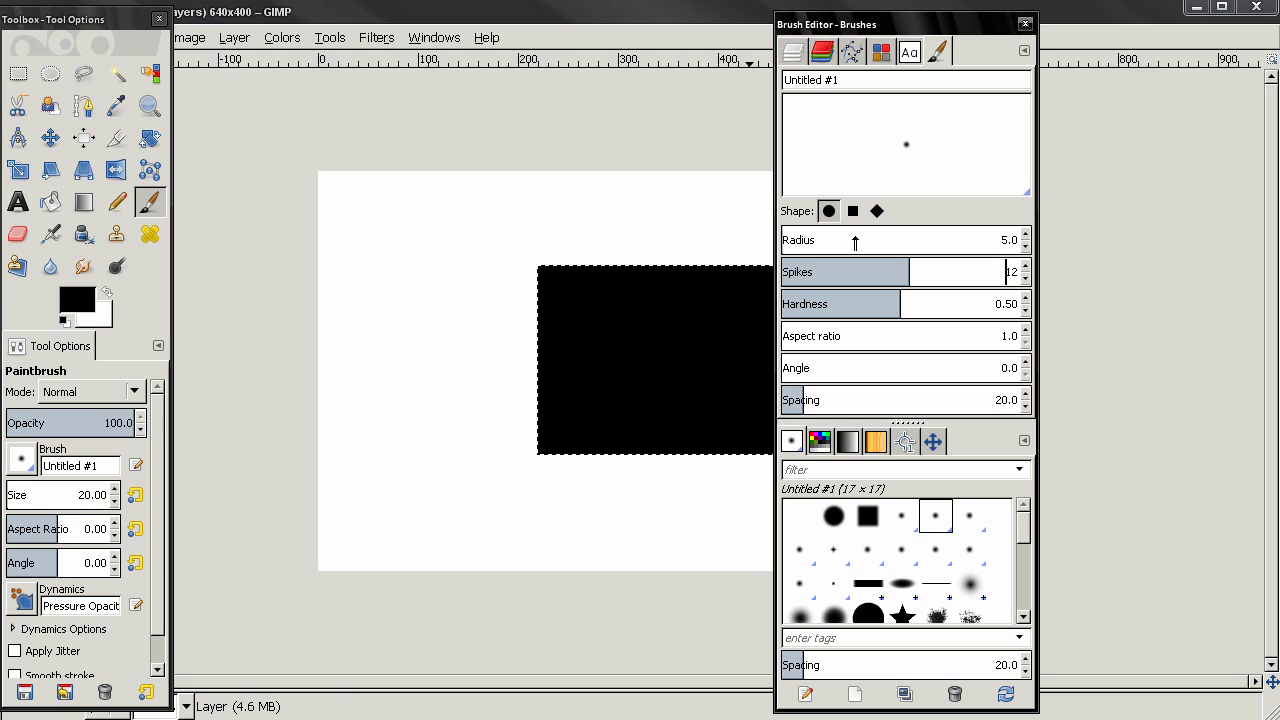
pyautogui.moveTo(783, 240); pyautogui.dragTo(884, 243)
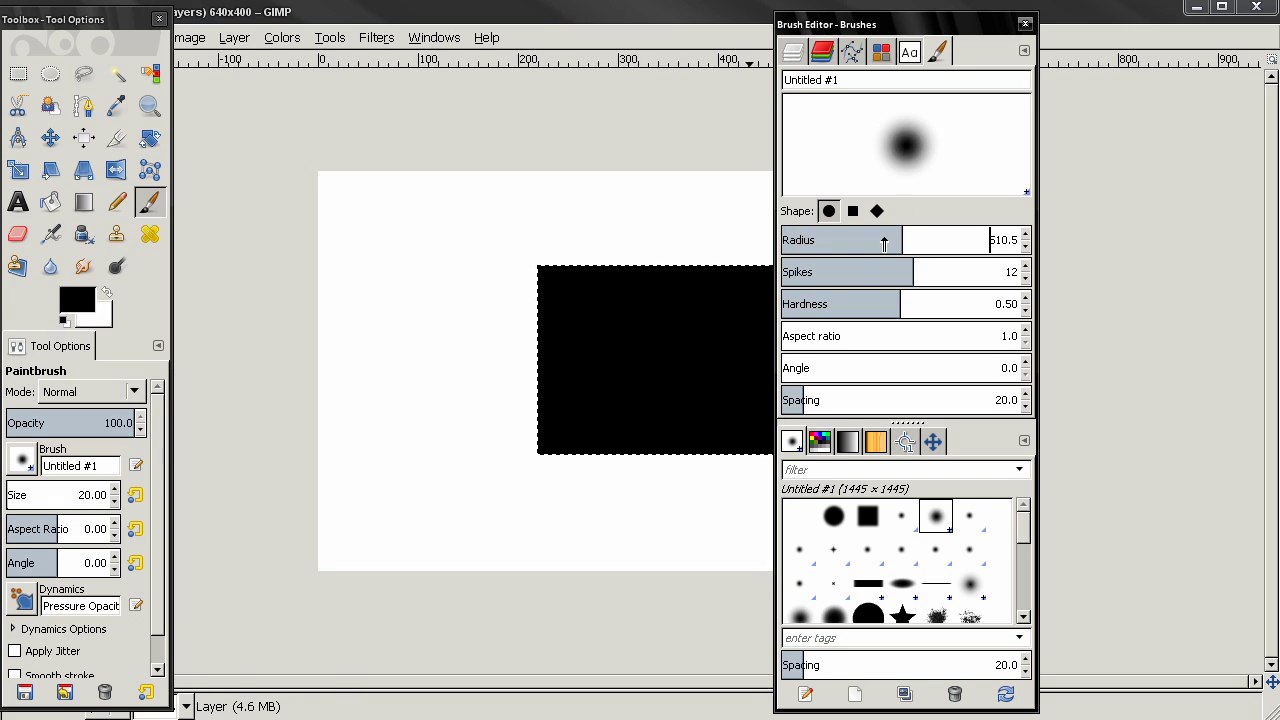
pyautogui.click(826, 276)
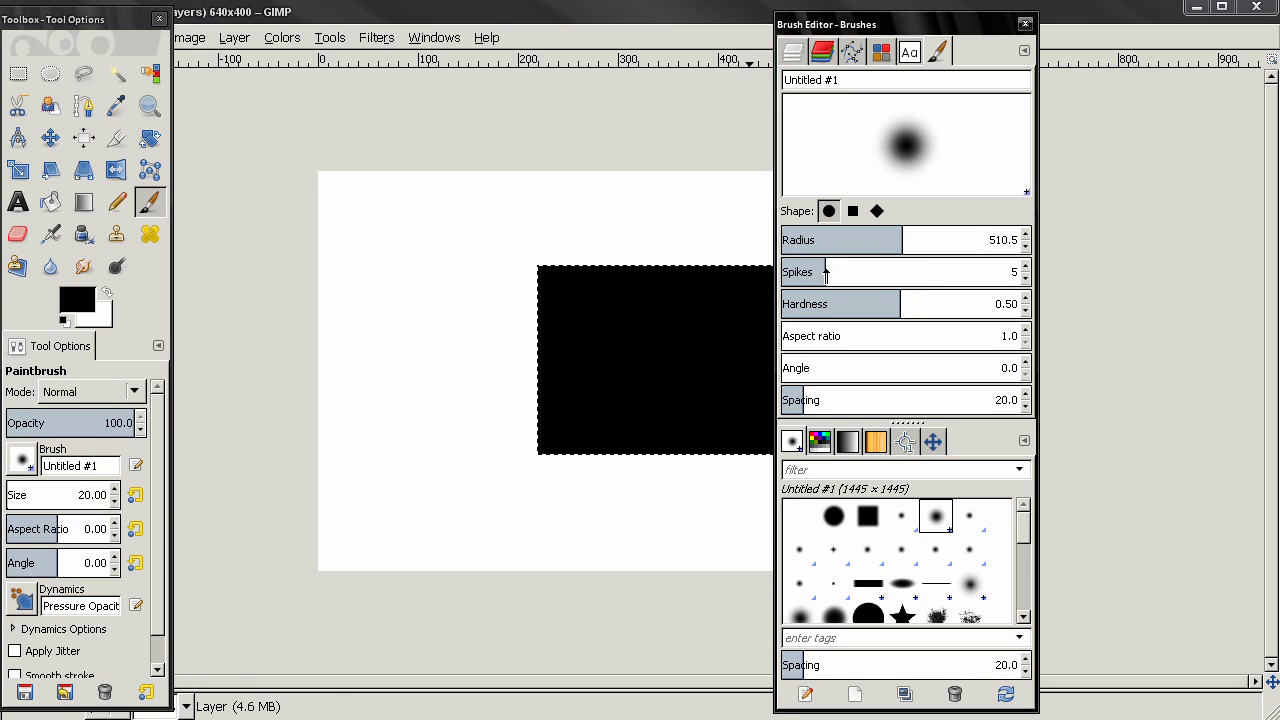
pyautogui.click(853, 211)
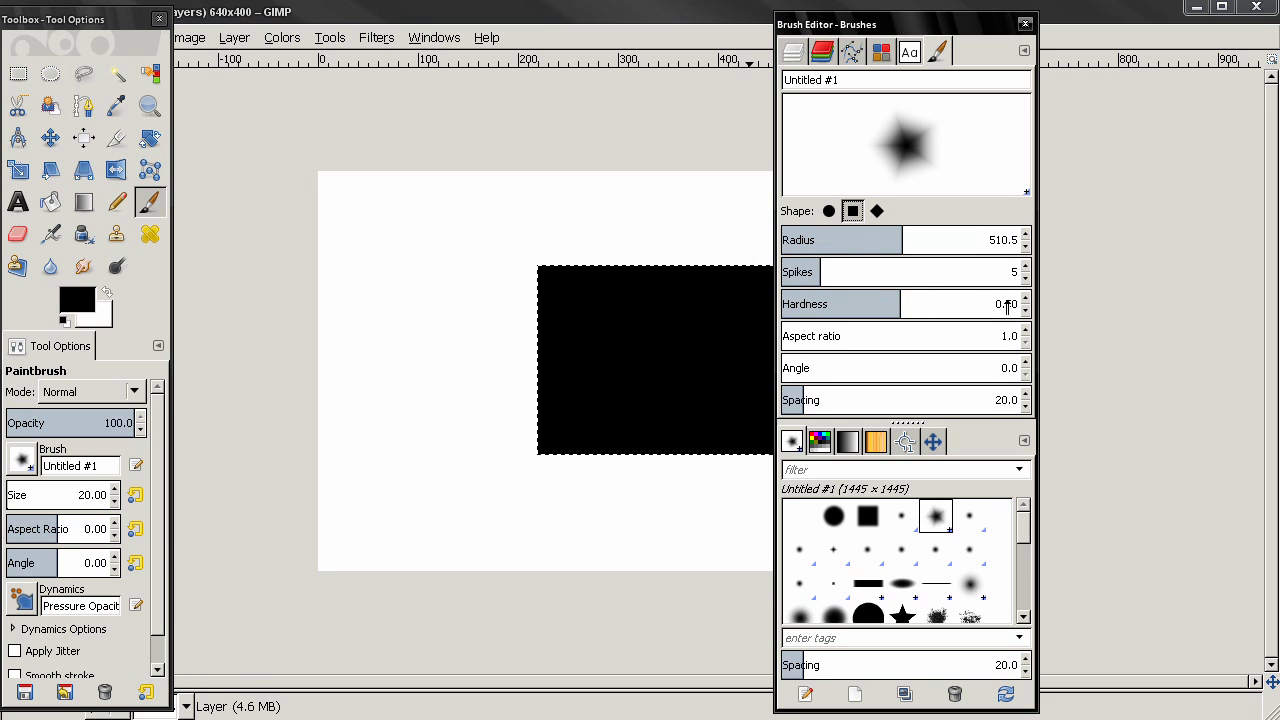
pyautogui.click(1001, 304)
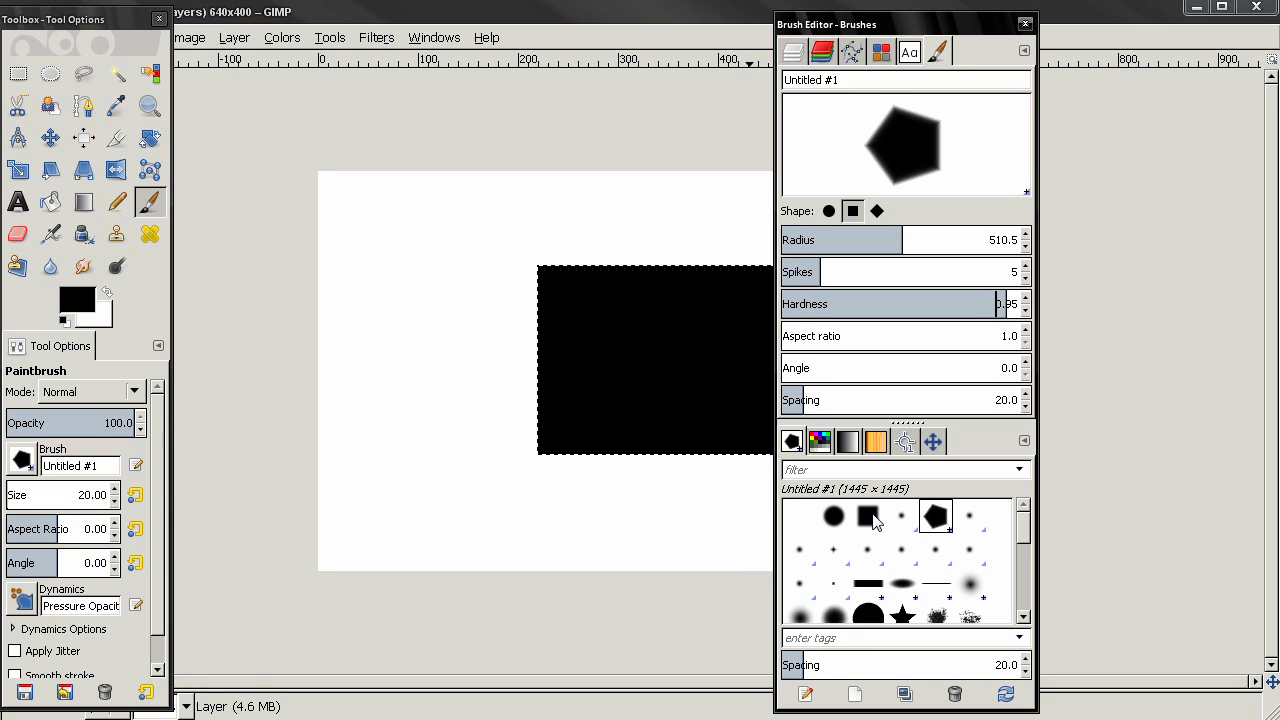
# Tag the pentagon brush 'random' and filter the brush list to the 'random' tag.
pyautogui.click(832, 637)
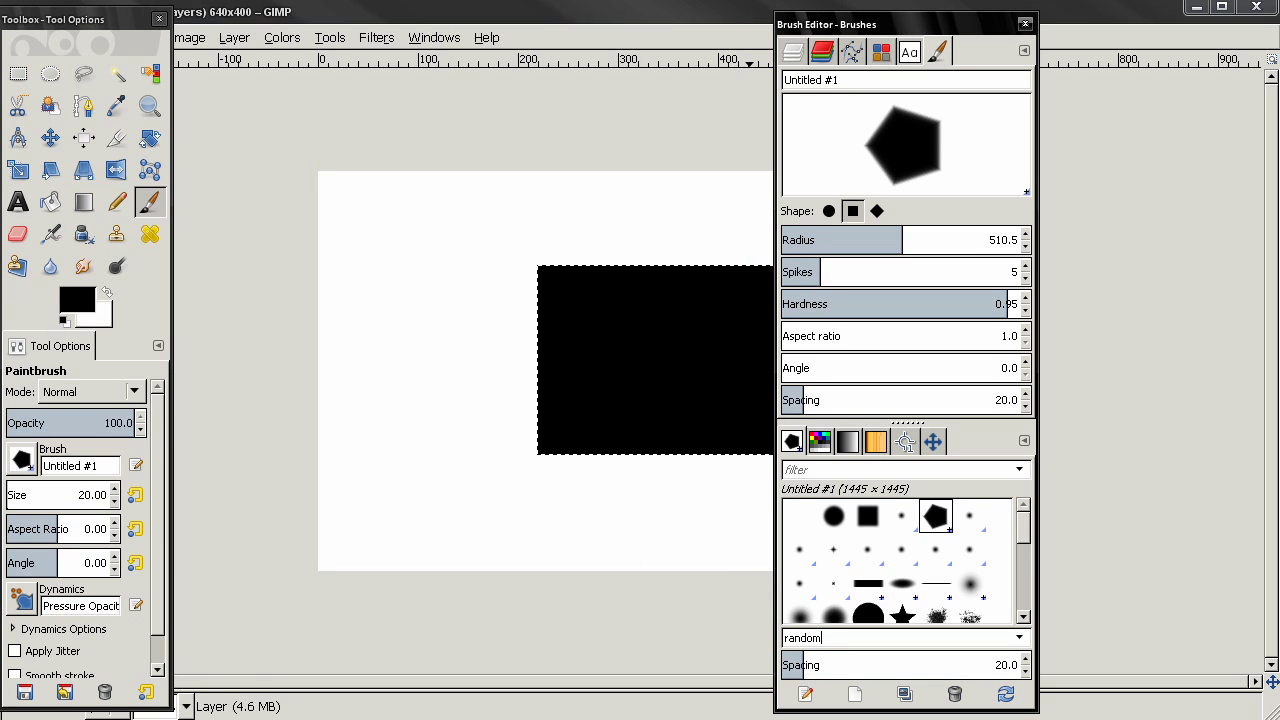
pyautogui.write('random,')
pyautogui.click(878, 558)
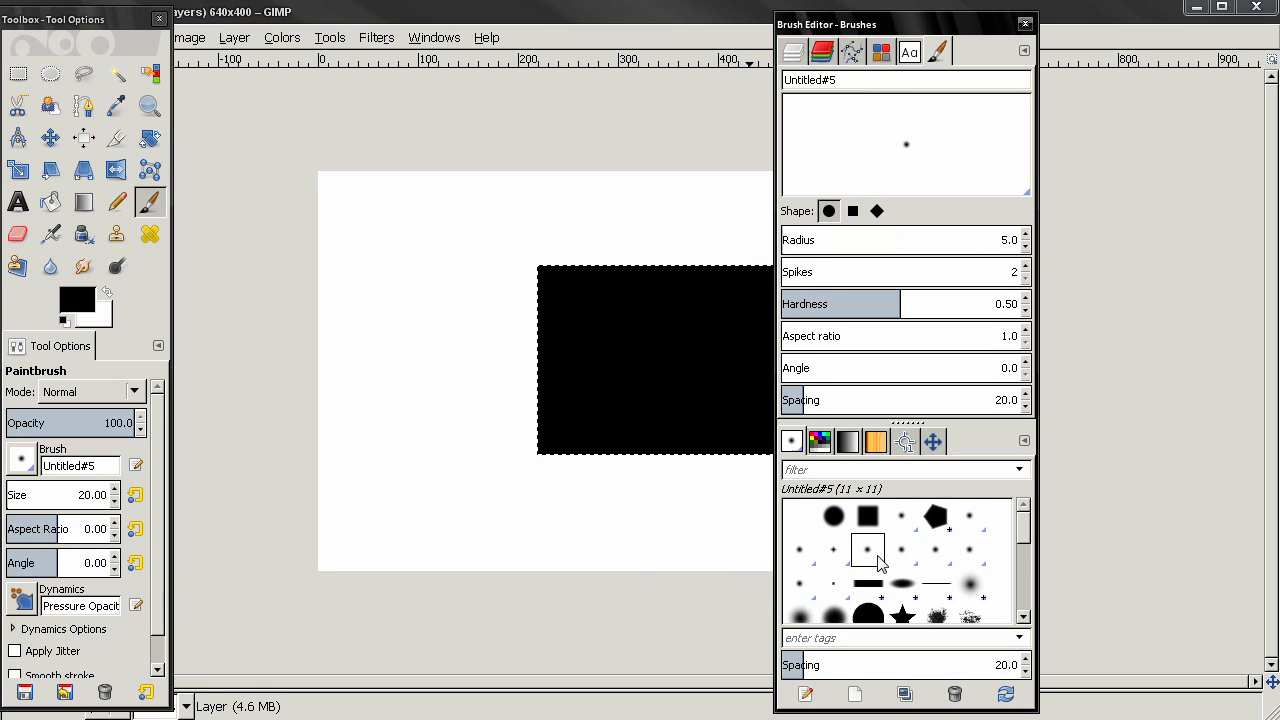
pyautogui.click(1018, 469)
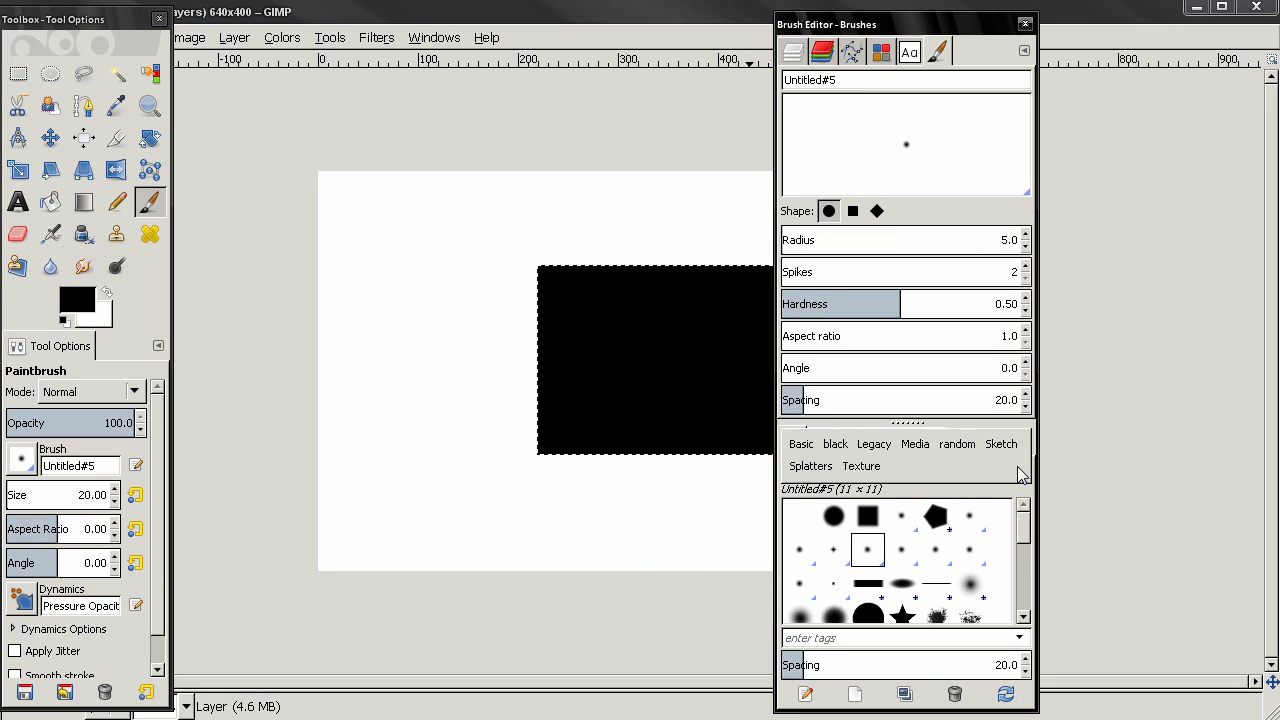
pyautogui.click(956, 445)
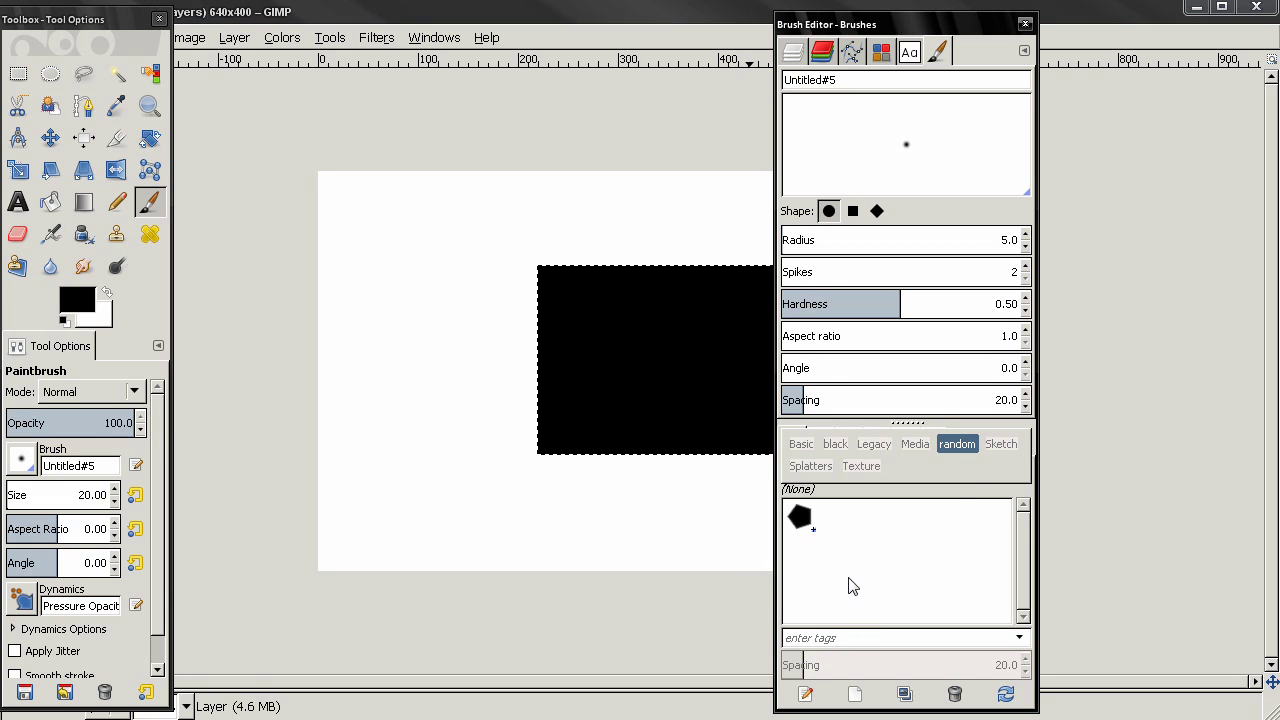
# Dismiss the tag popup and drag the Brush Editor dock right, off the black rectangle.
pyautogui.click(876, 521)
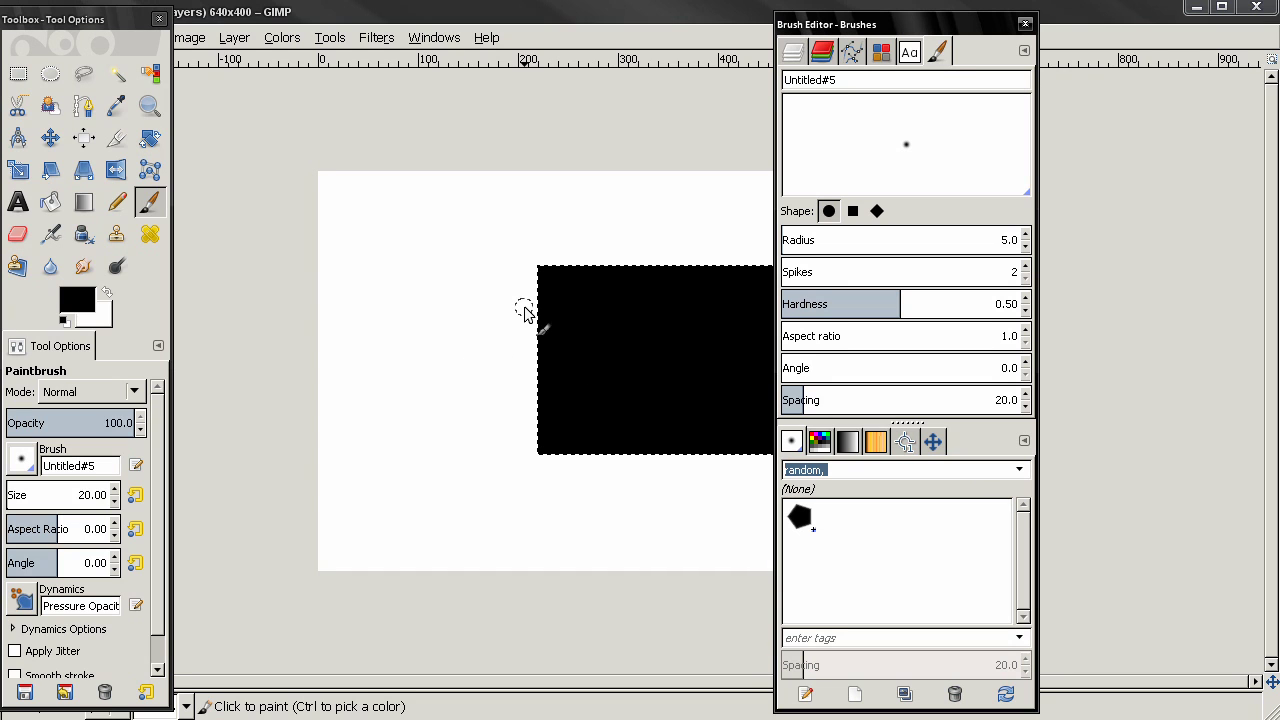
pyautogui.moveTo(937, 26); pyautogui.dragTo(1125, 18)
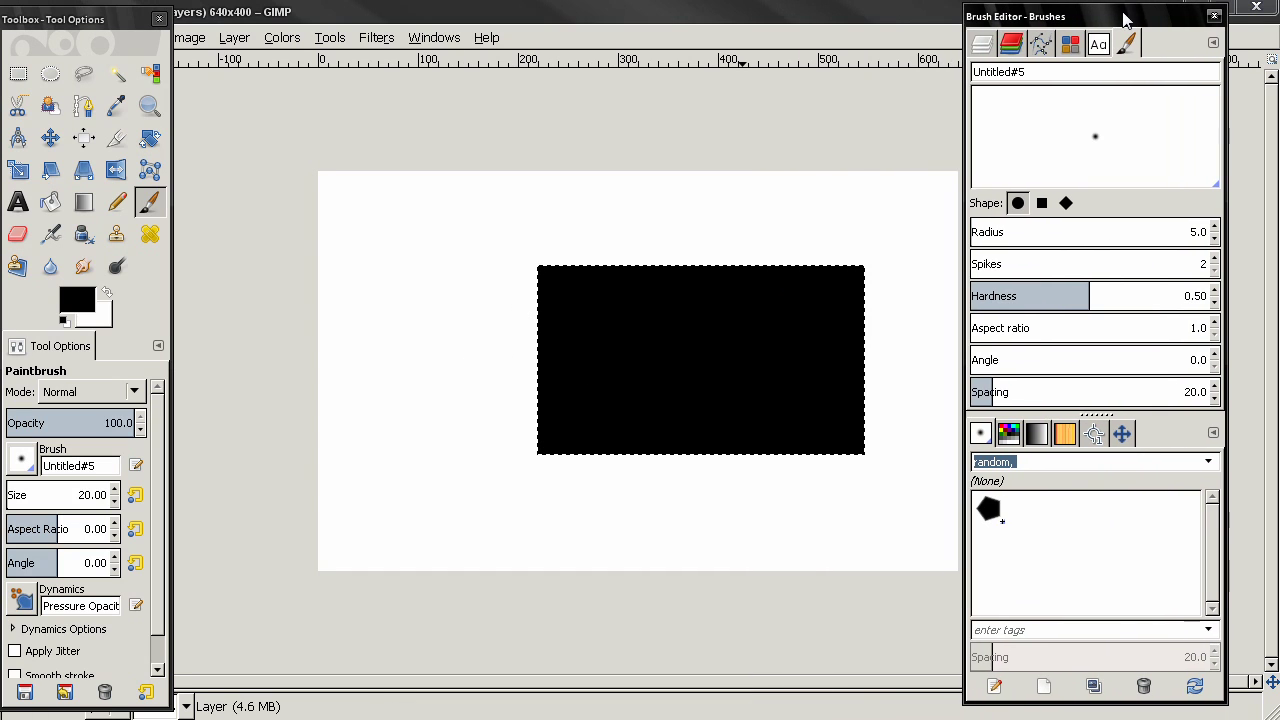